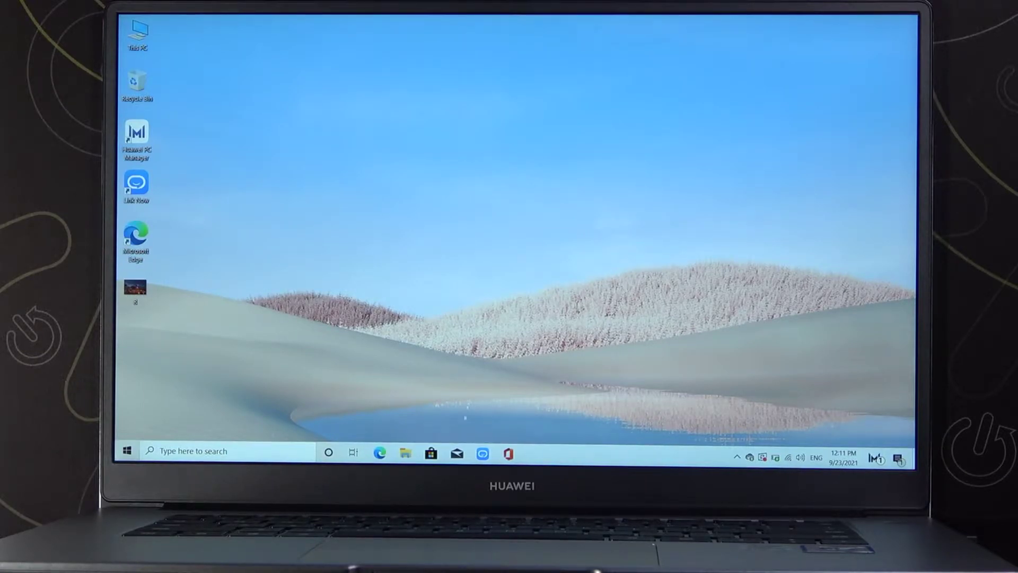
Step: Go from Start to Settings > Devices > Touchpad, where sensitivity shows Medium
key("super")
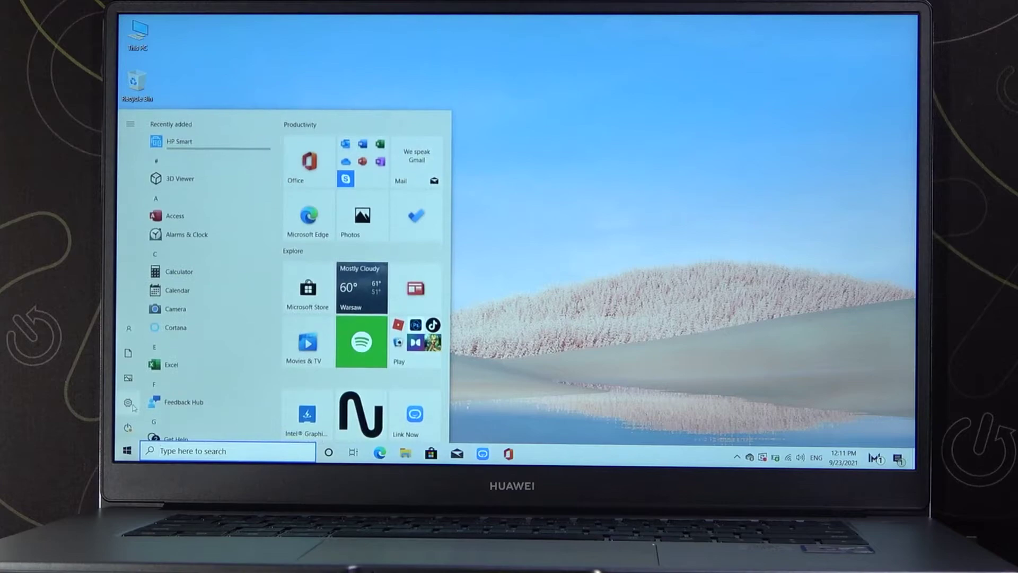
left_click(129, 402)
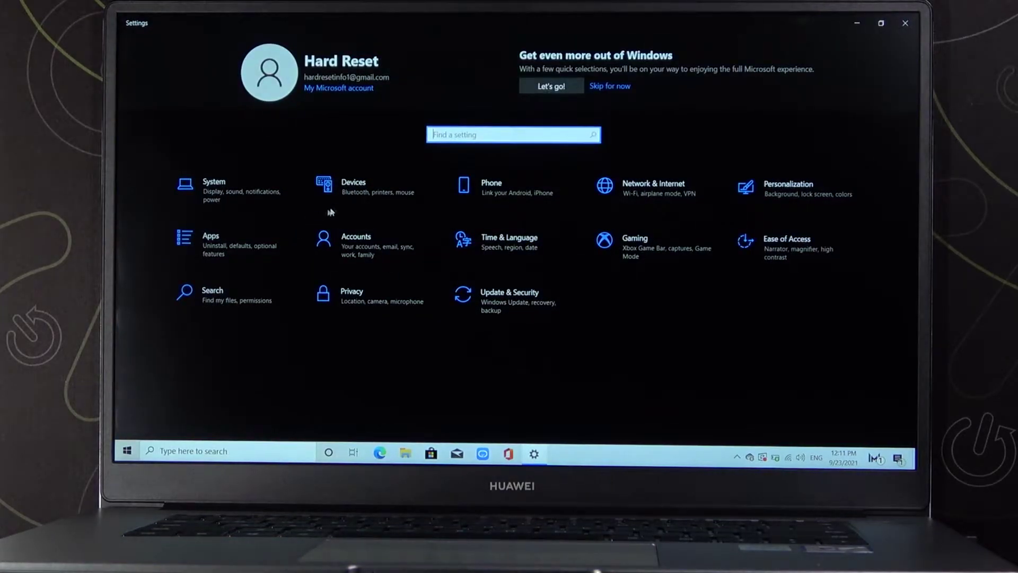
left_click(372, 189)
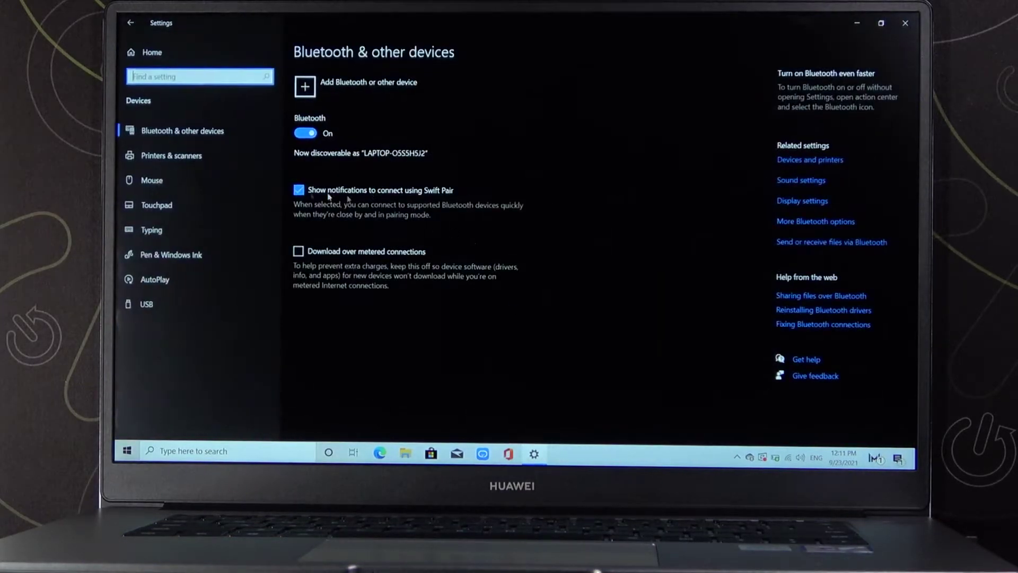
left_click(173, 208)
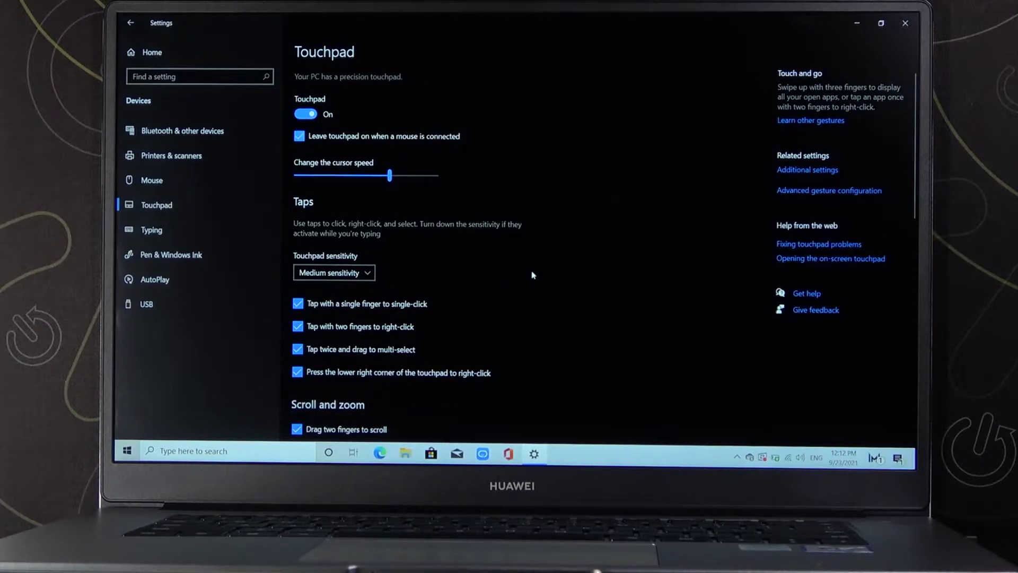
scroll(324, 272, "down", 2)
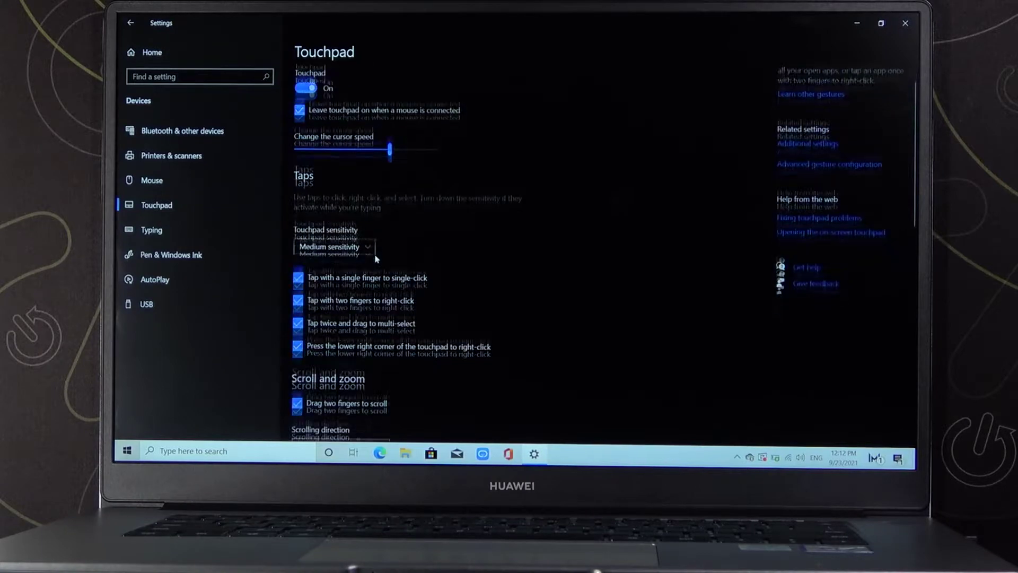
left_click(355, 210)
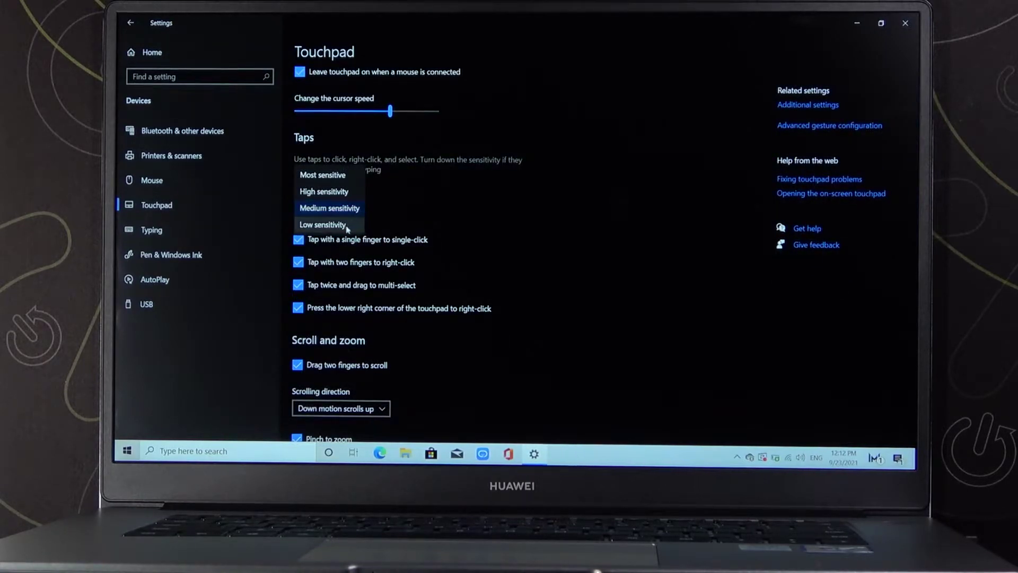
left_click(350, 182)
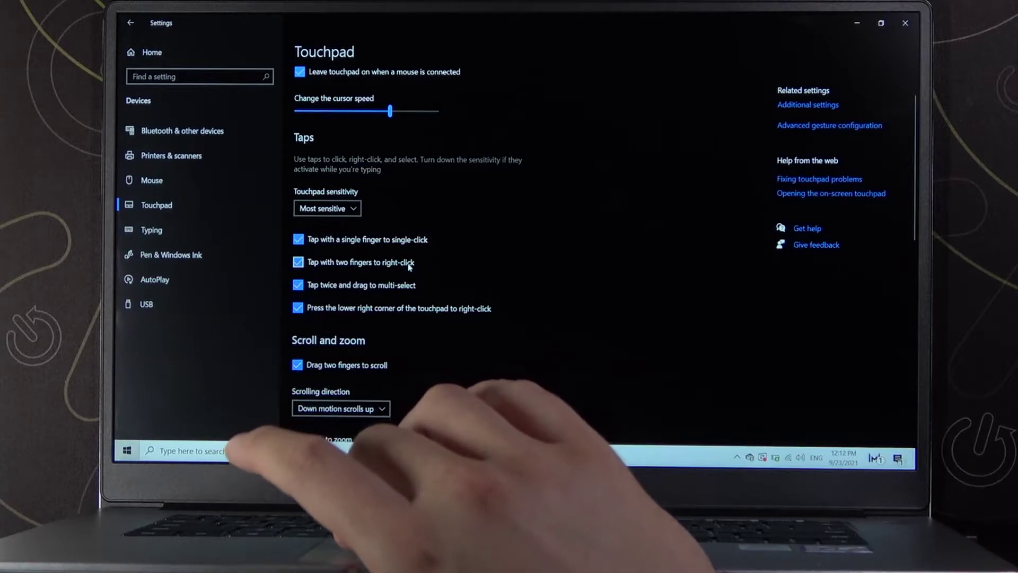
left_click(410, 267)
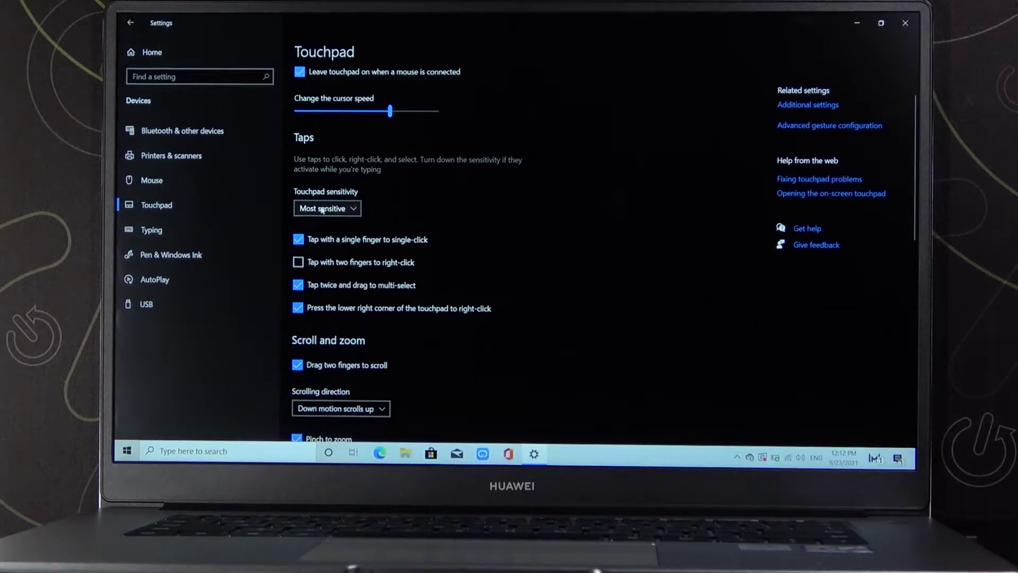
left_click(321, 210)
left_click(336, 261)
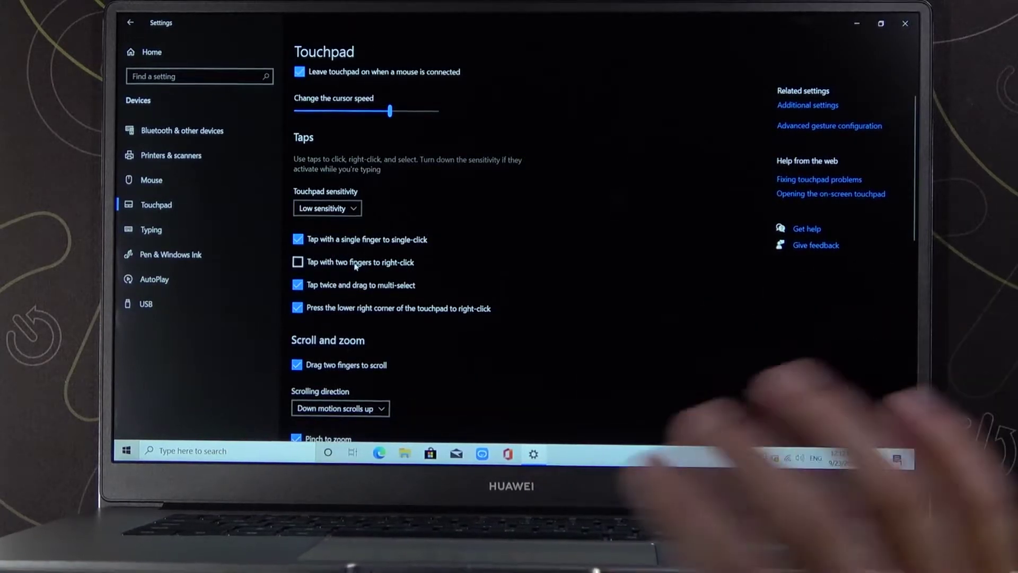
left_click(355, 266)
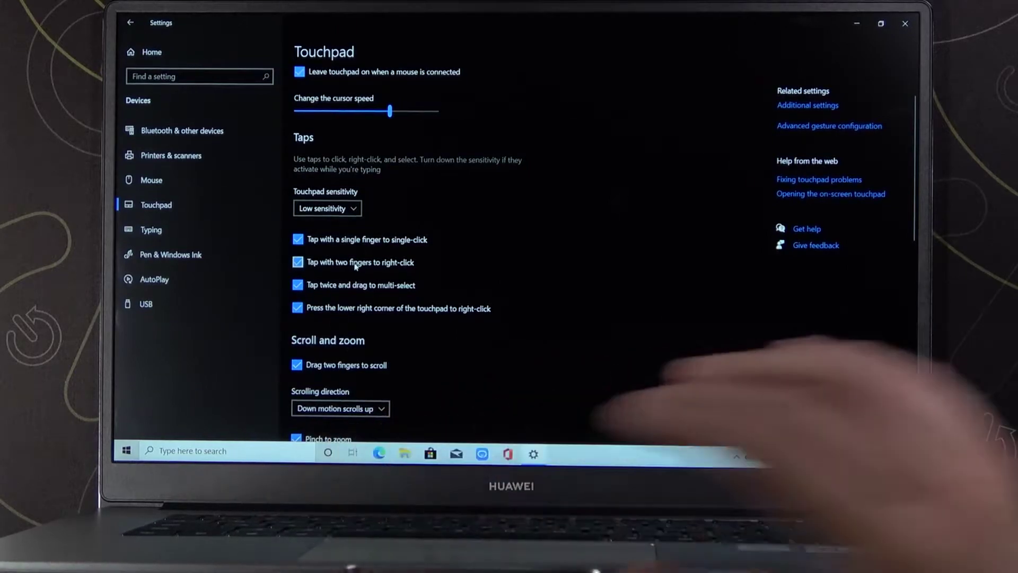
left_click(337, 210)
left_click(328, 191)
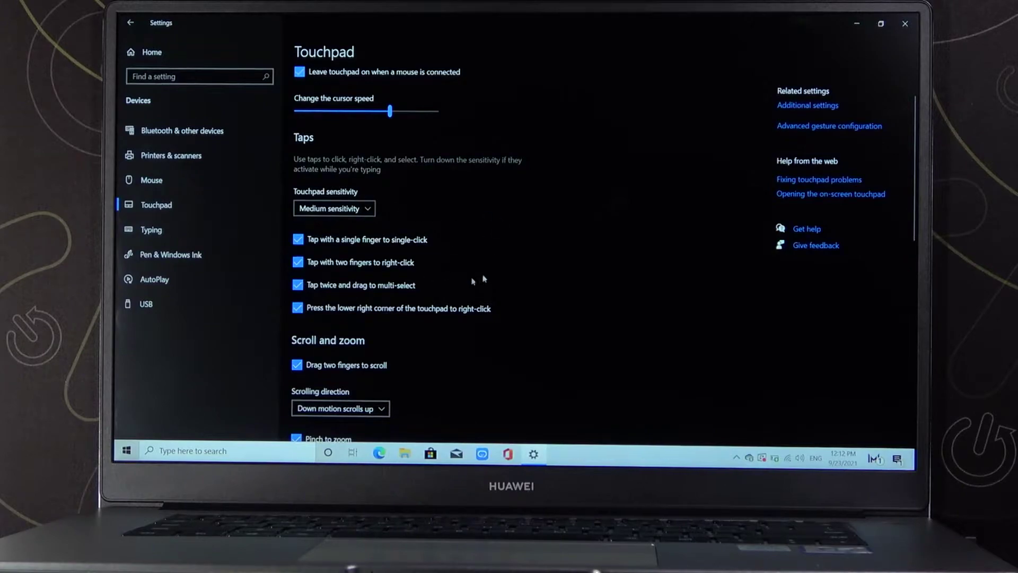
scroll(482, 266, "down", 1)
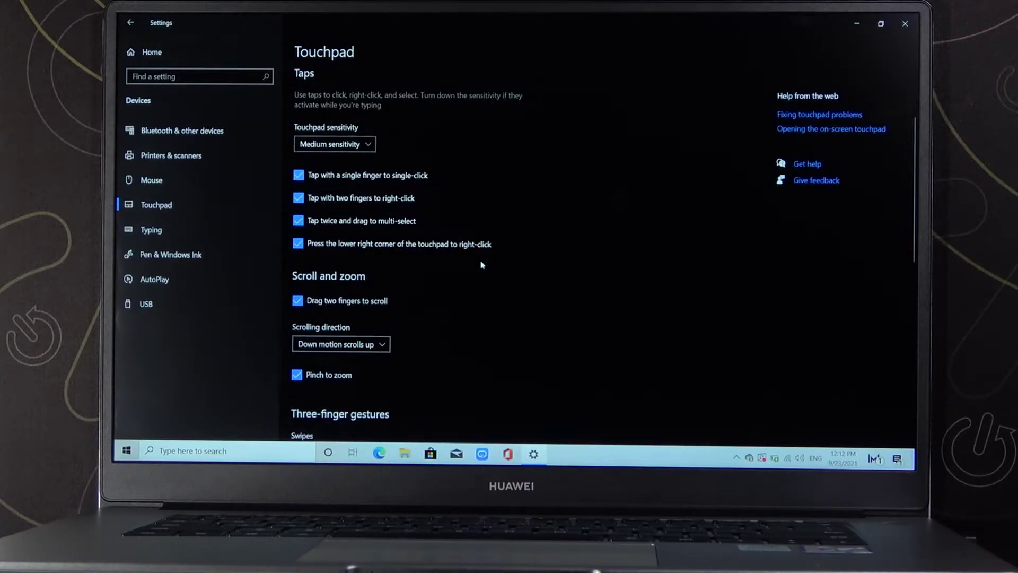
scroll(483, 264, "up", 1)
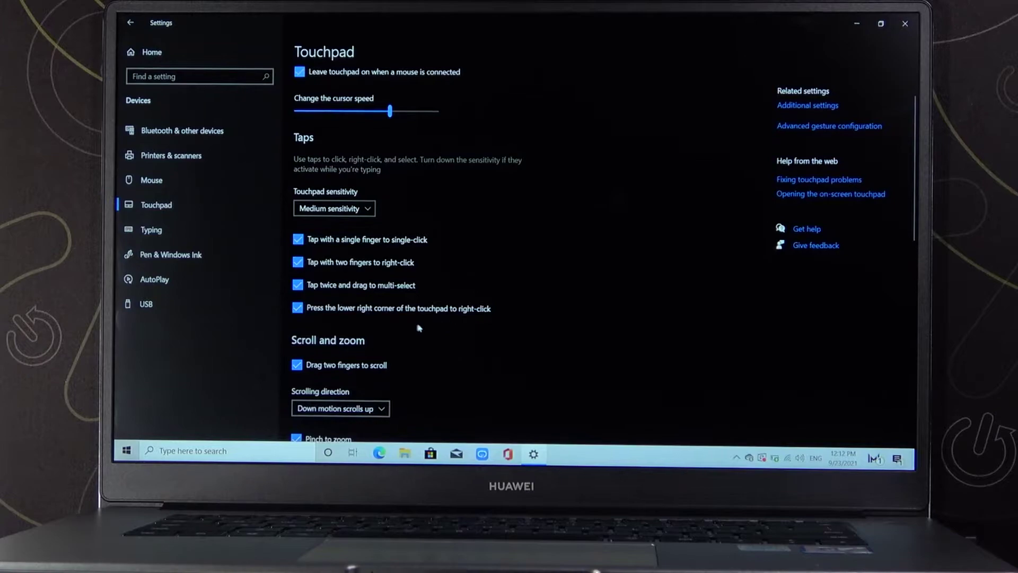
scroll(422, 325, "down", 2)
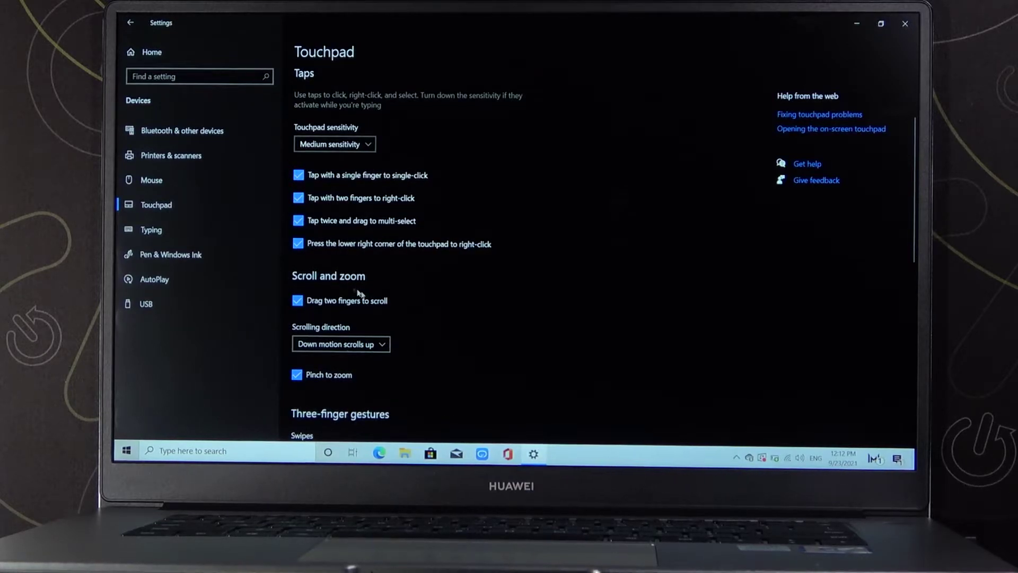
scroll(402, 321, "down", 2)
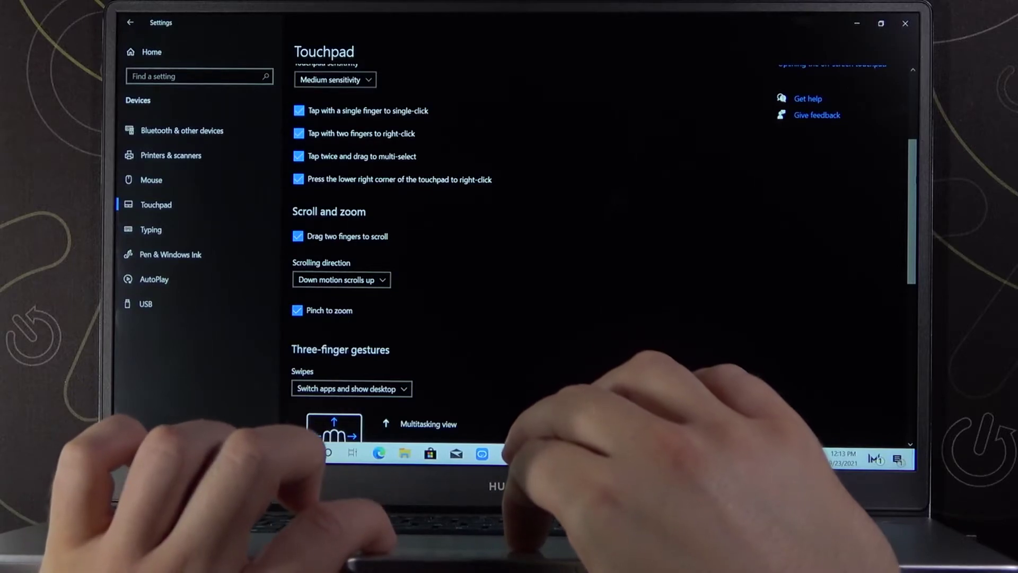
scroll(906, 250, "down", 3)
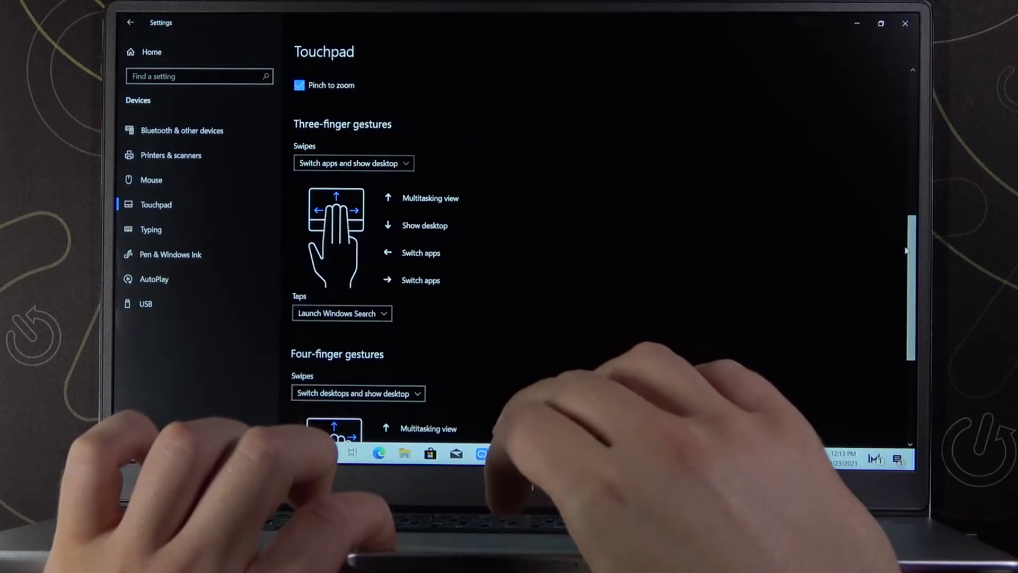
scroll(905, 251, "up", 5)
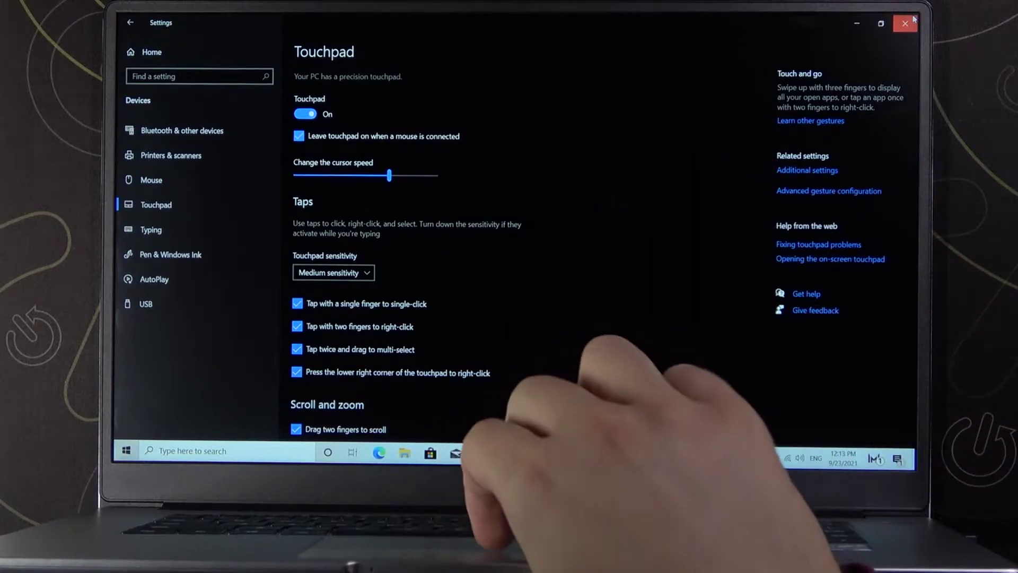
scroll(625, 145, "down", 5)
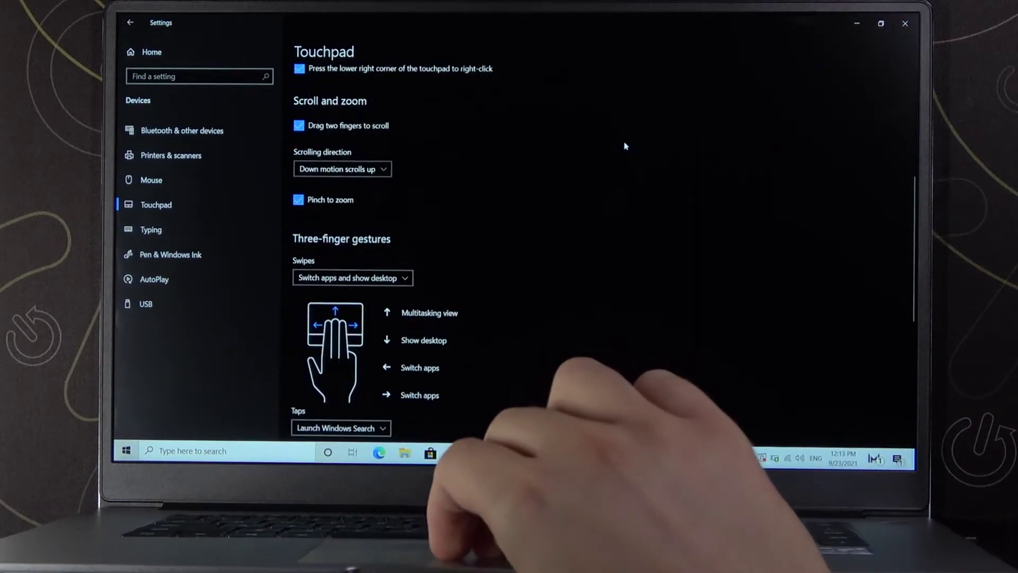
scroll(625, 146, "down", 3)
scroll(625, 145, "down", 3)
scroll(625, 146, "up", 5)
scroll(625, 146, "up", 4)
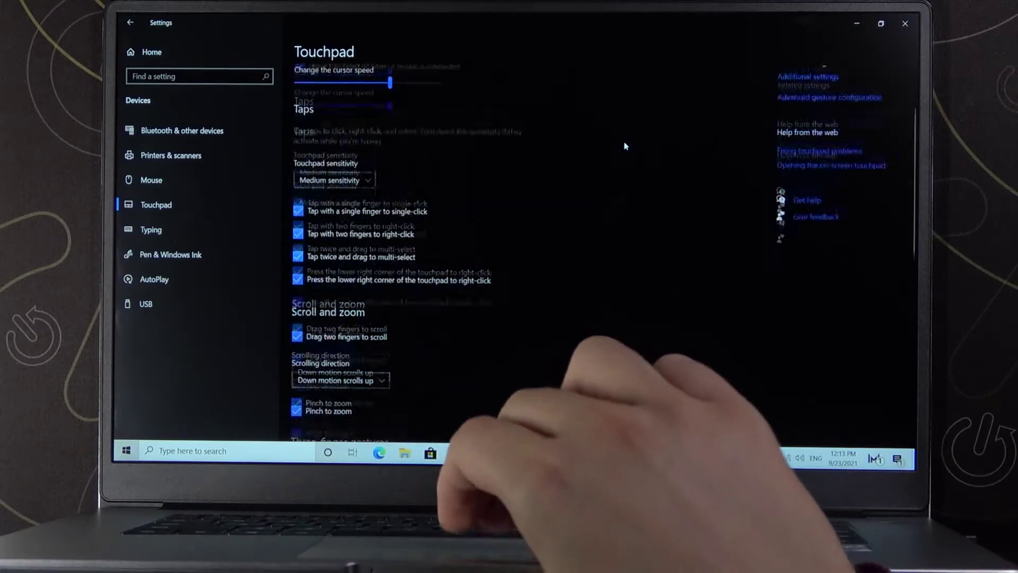
scroll(626, 145, "up", 2)
scroll(625, 146, "down", 1)
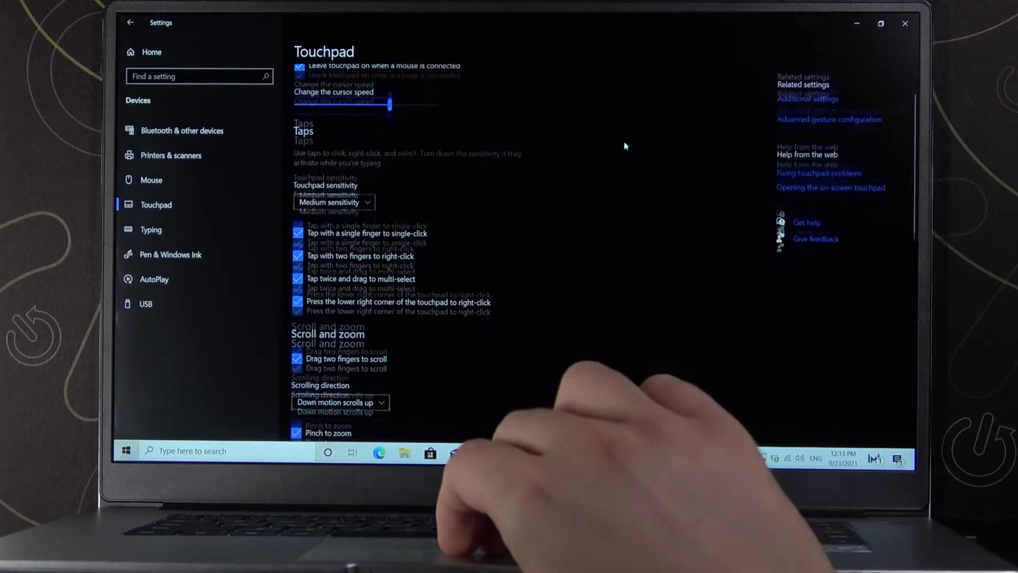
scroll(625, 145, "down", 2)
scroll(626, 145, "down", 1)
scroll(625, 145, "down", 1)
scroll(625, 145, "down", 1)
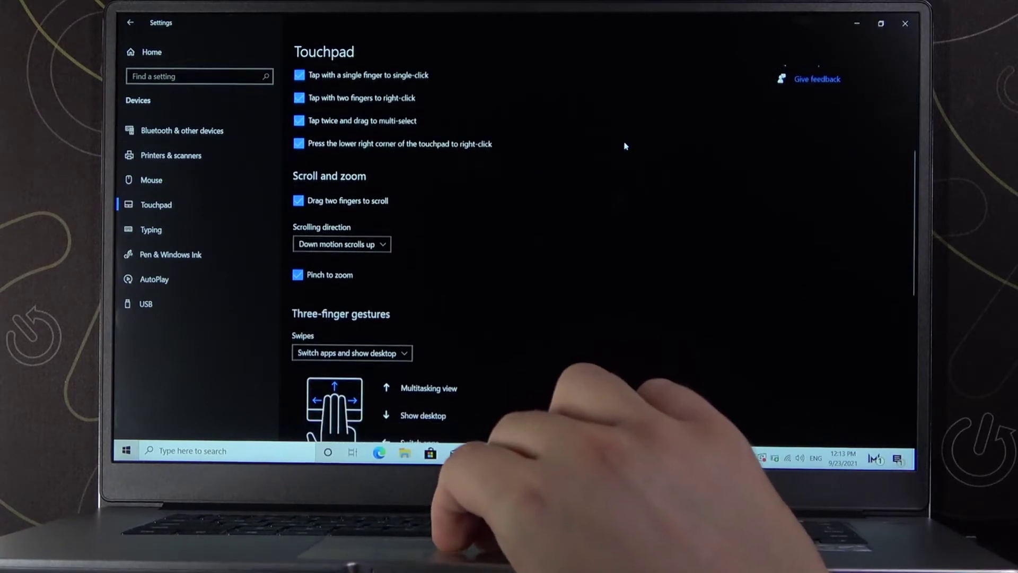
scroll(626, 146, "down", 1)
scroll(625, 146, "down", 1)
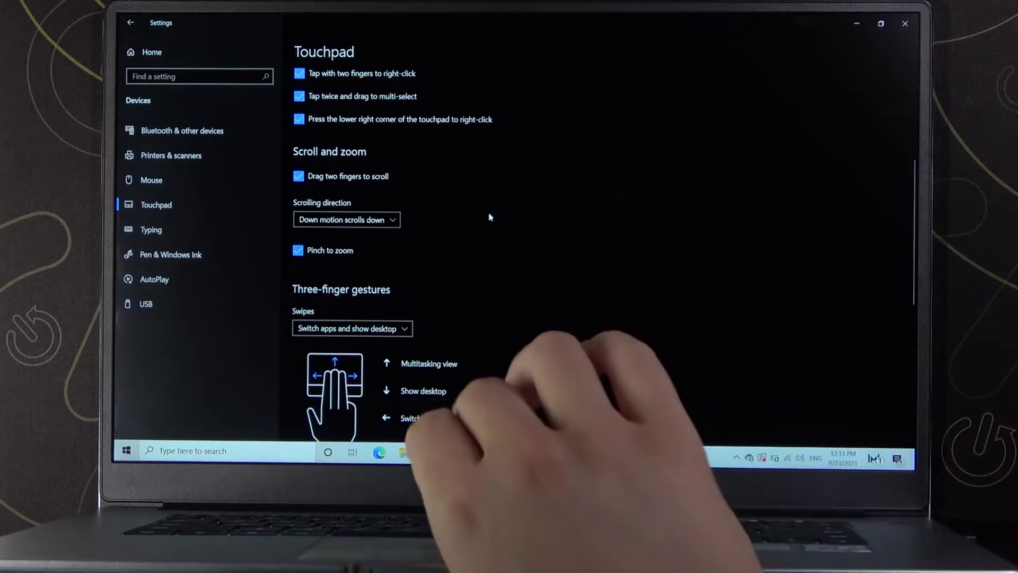
scroll(489, 216, "down", 1)
scroll(489, 216, "down", 2)
scroll(489, 217, "up", 1)
scroll(489, 217, "up", 2)
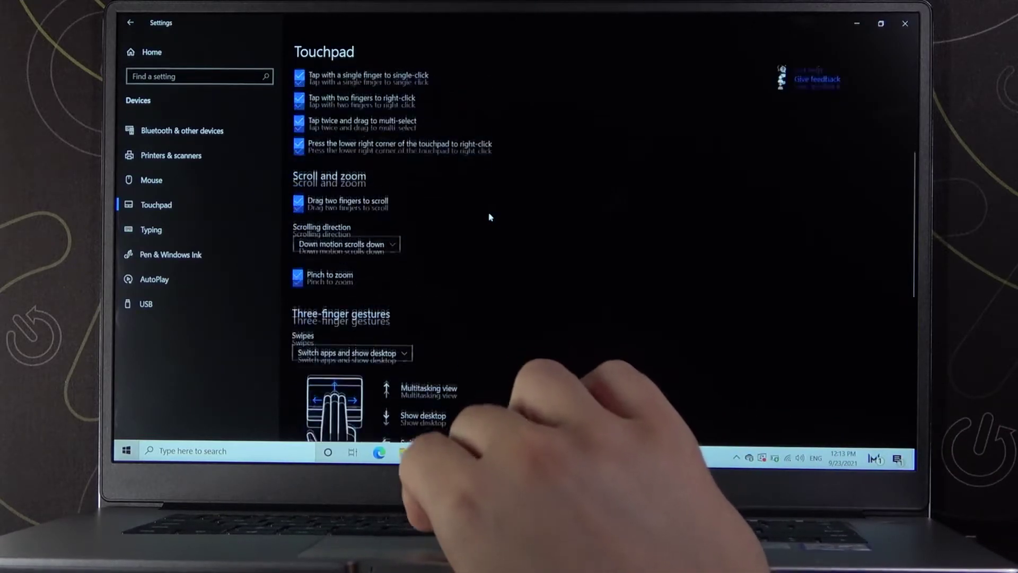
scroll(489, 217, "up", 1)
scroll(489, 217, "down", 1)
scroll(489, 217, "down", 1)
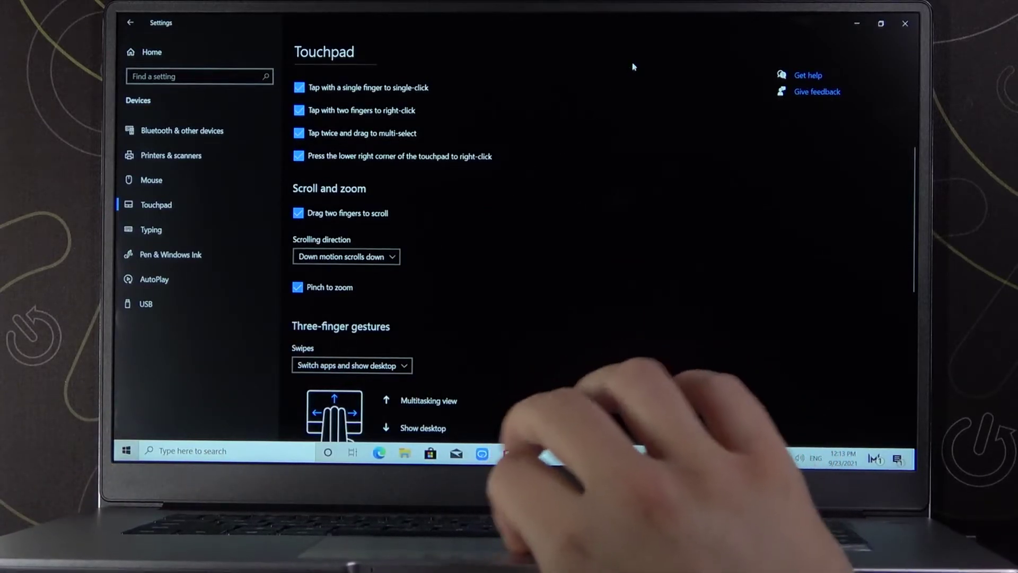
Step: Open R.jpg from the desktop, zoom twice into its clouds, then zoom back out
left_click(850, 26)
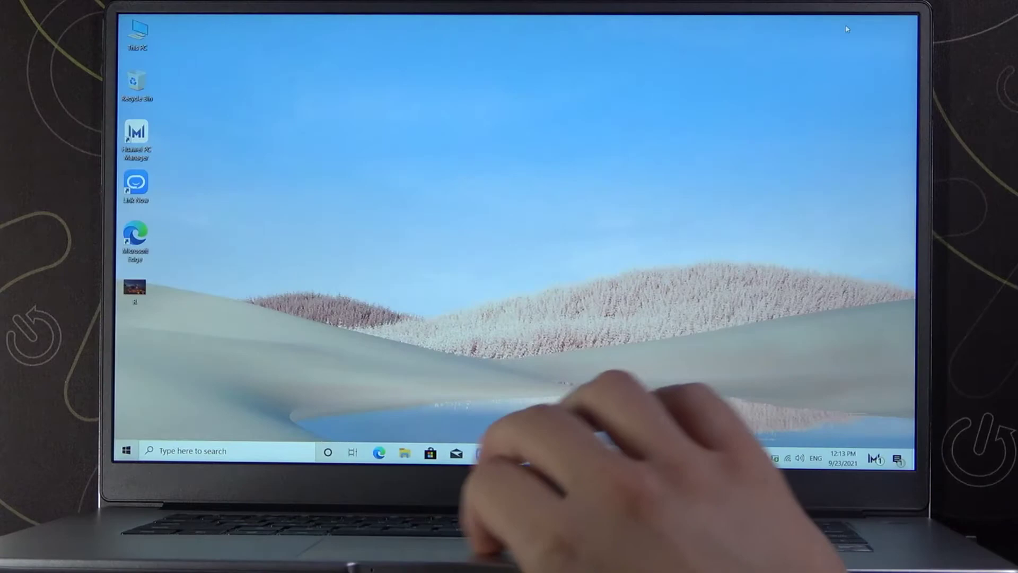
double_click(135, 288)
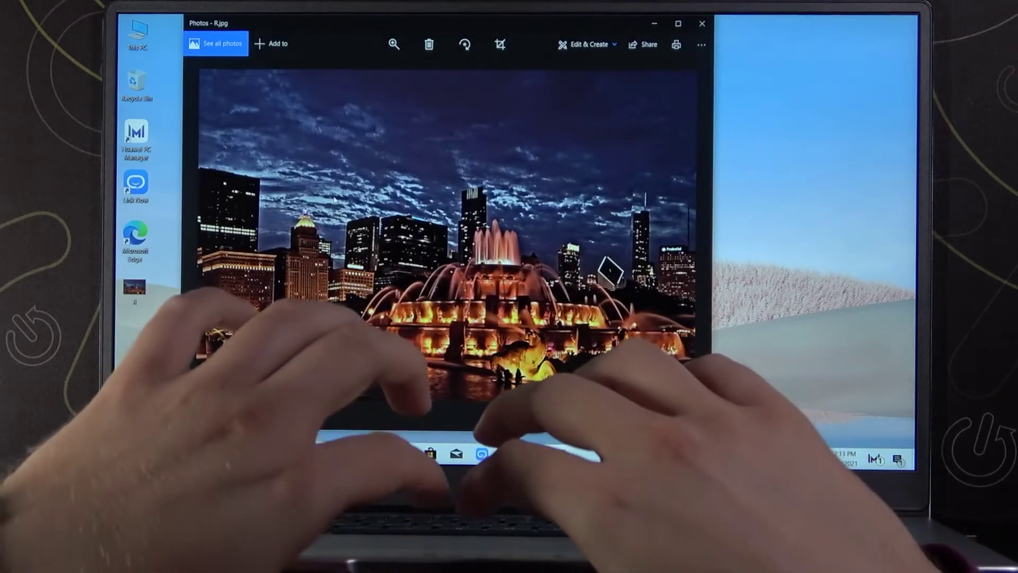
key("ctrl+plus")
key("ctrl+plus")
key("ctrl+plus")
key("ctrl+plus")
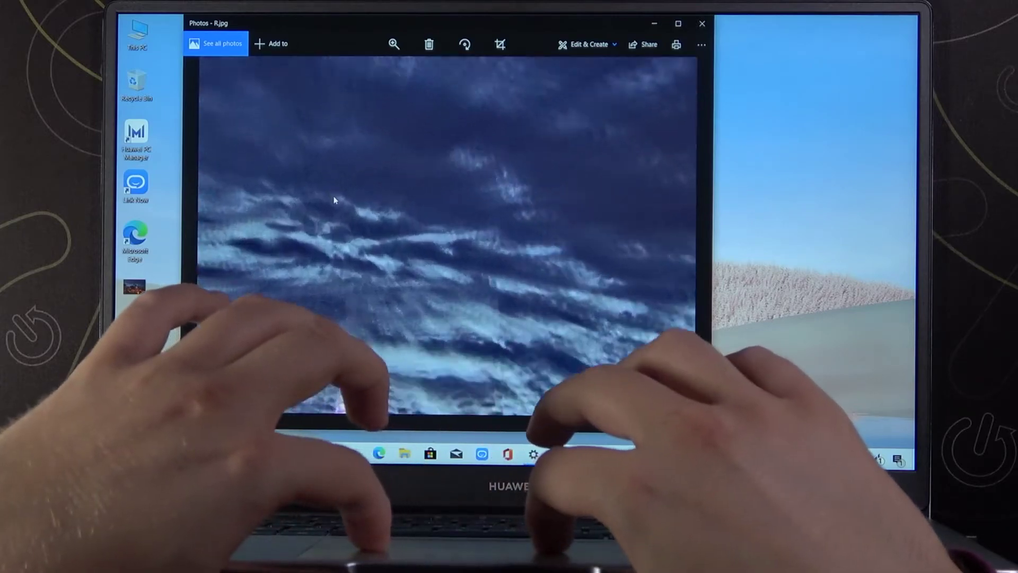
key("ctrl+plus")
key("ctrl+plus")
key("ctrl+plus")
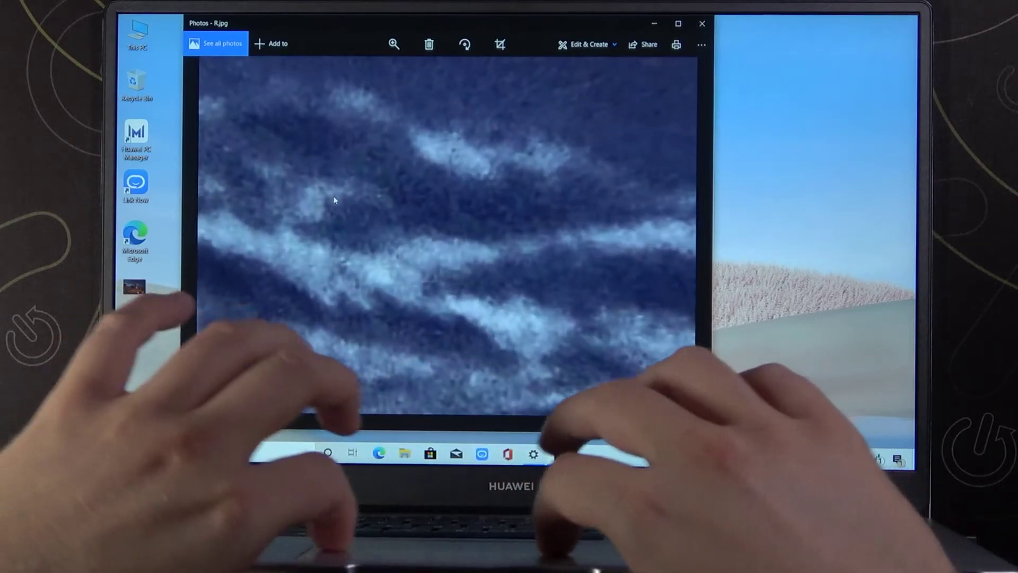
key("ctrl+minus")
key("ctrl+minus")
key("ctrl+minus")
key("ctrl+minus")
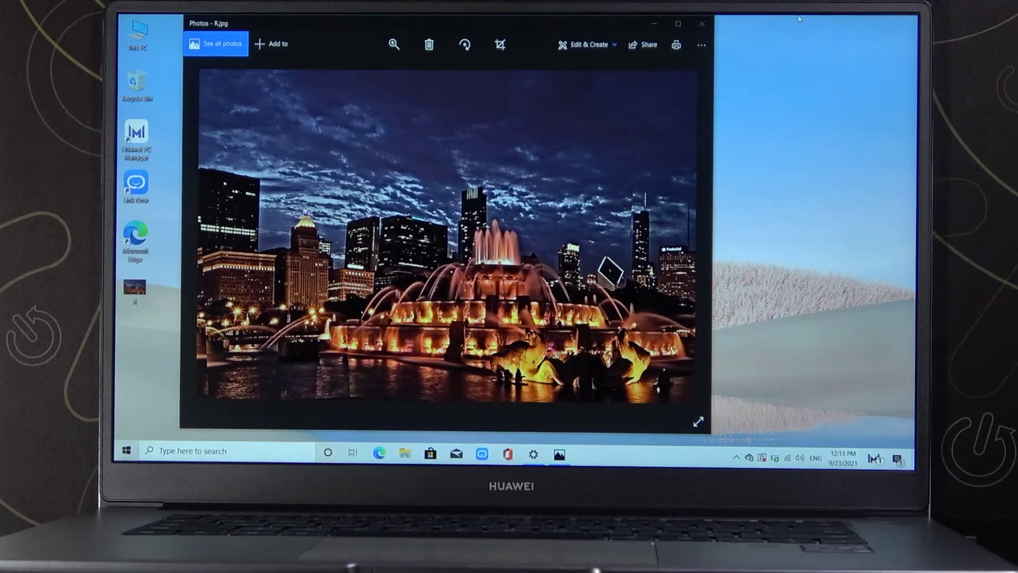
Step: Close Photos, return to Touchpad settings, and show then hide the desktop
left_click(701, 23)
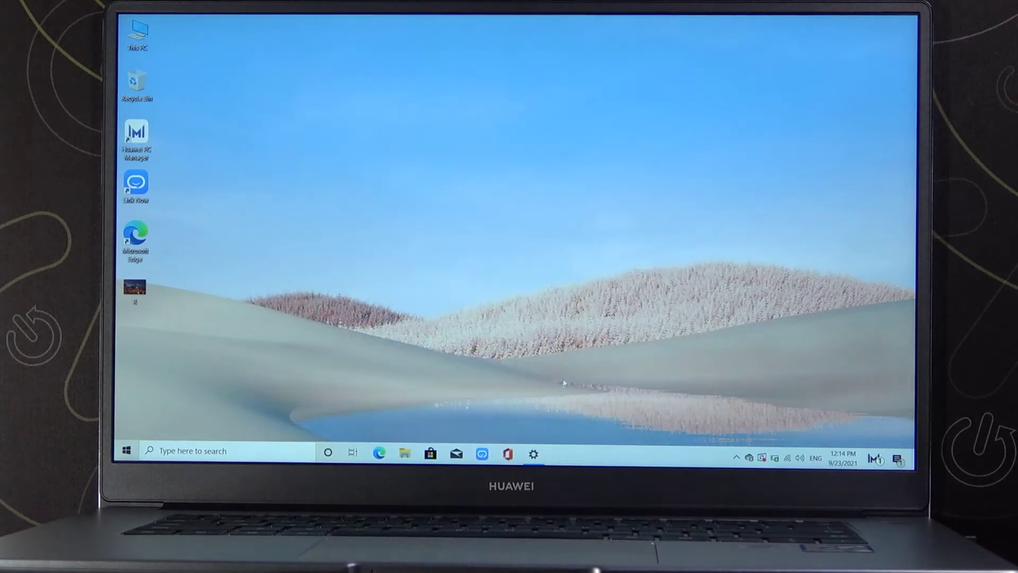
left_click(540, 451)
scroll(482, 319, "down", 2)
scroll(492, 319, "down", 2)
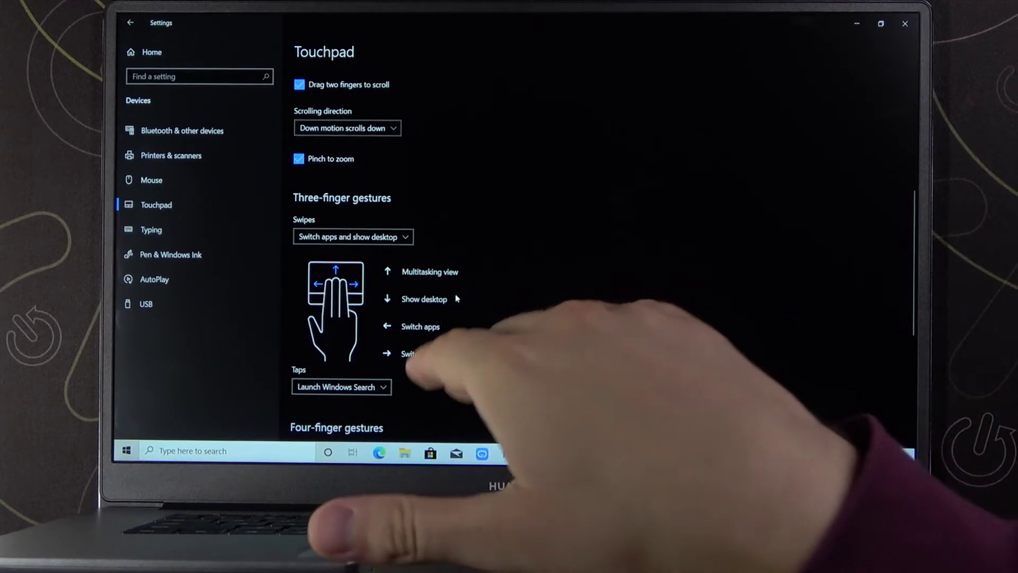
key("super+d")
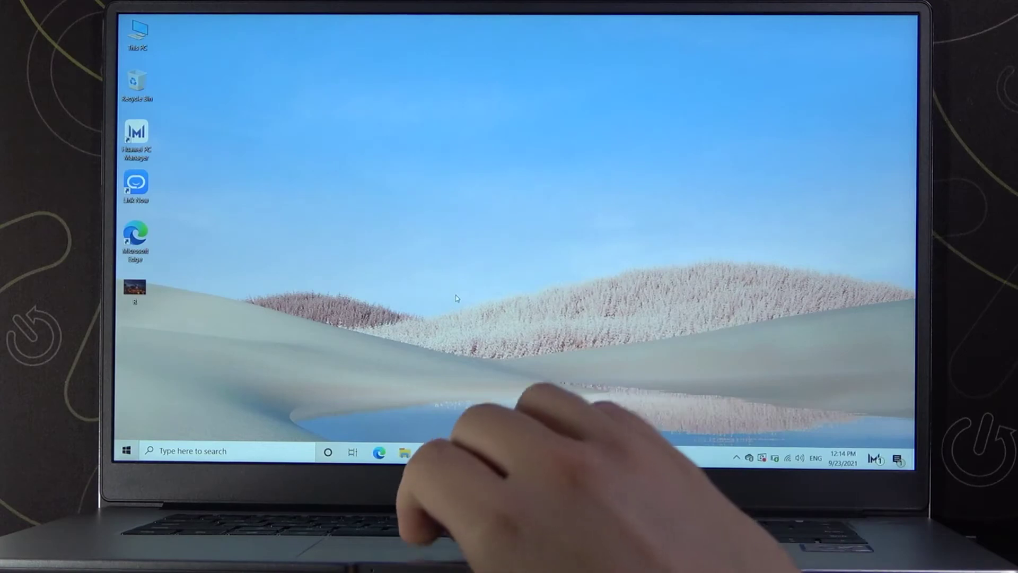
key("super+d")
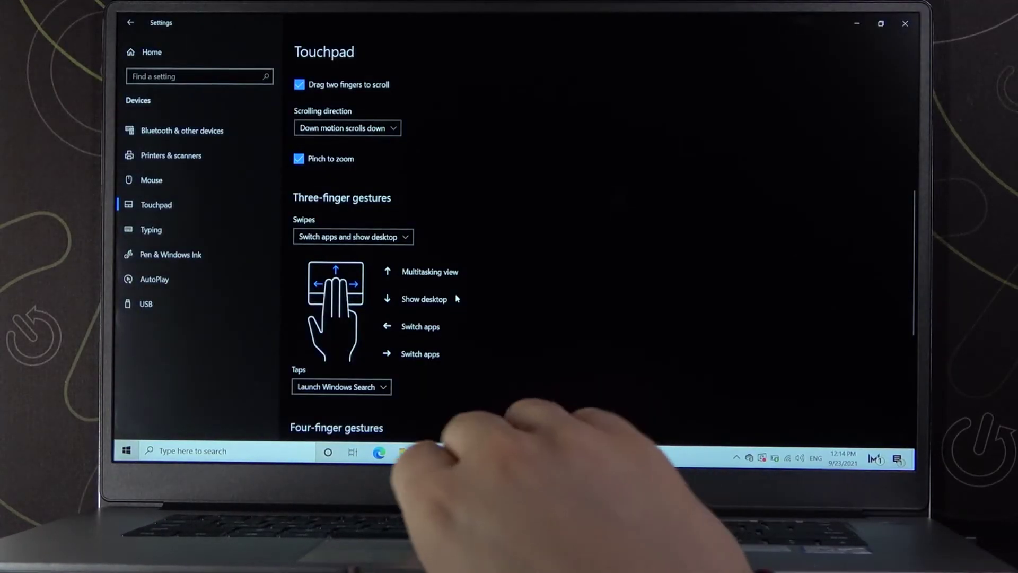
key("alt+Tab")
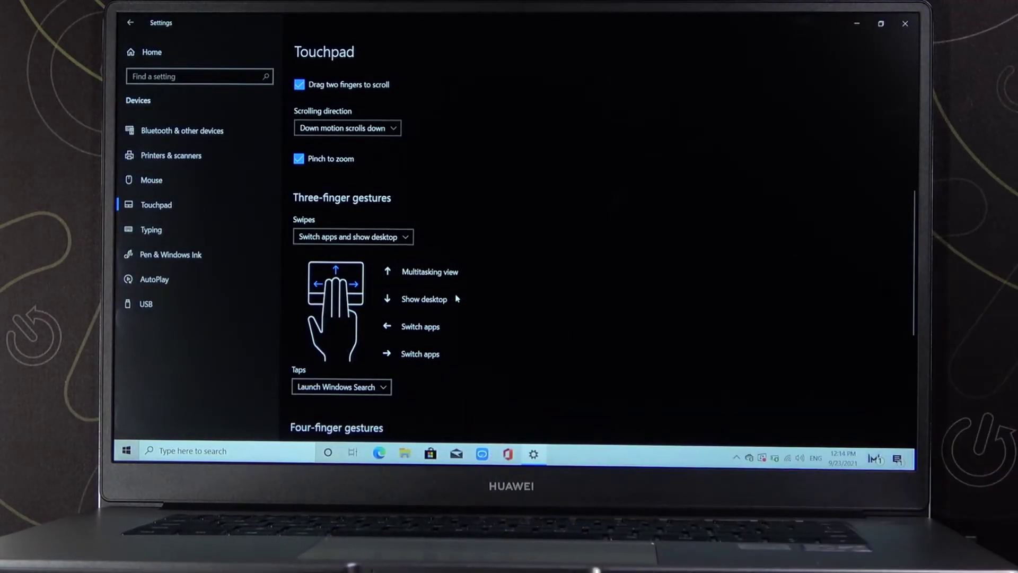
Step: Open File Explorer and switch back and forth with Settings, ending on Settings
left_click(405, 454)
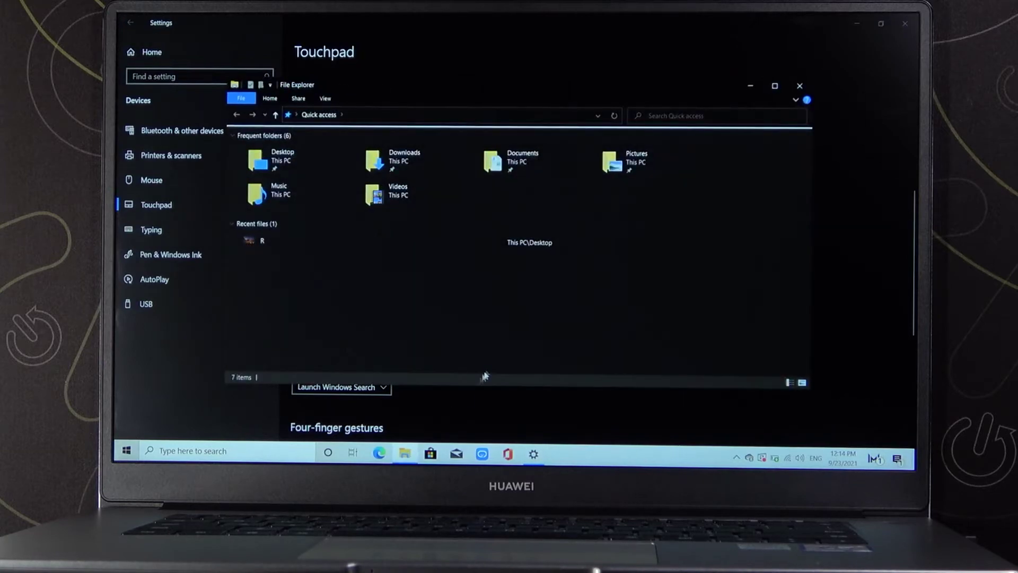
key("alt+Tab")
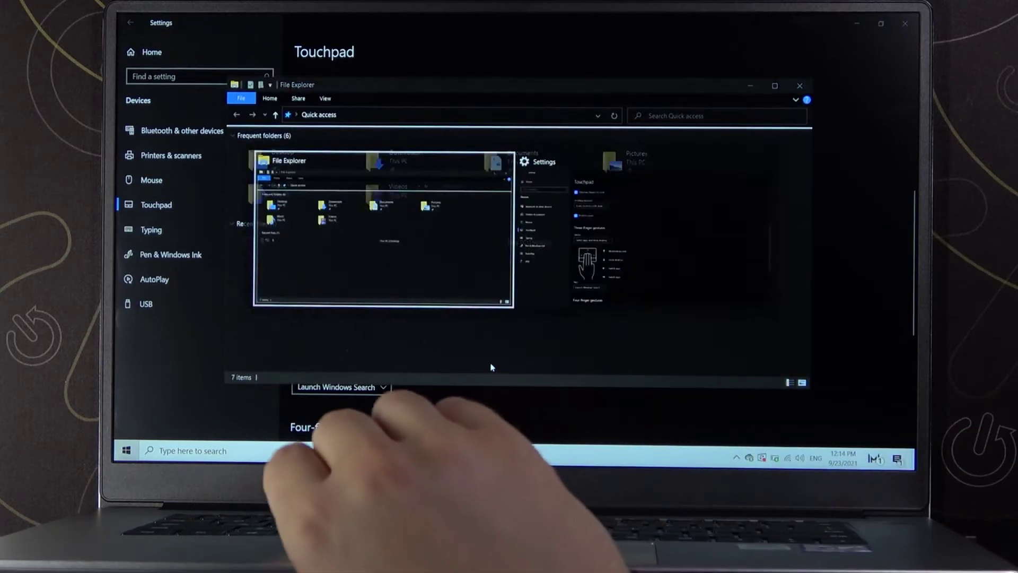
key("alt+Tab")
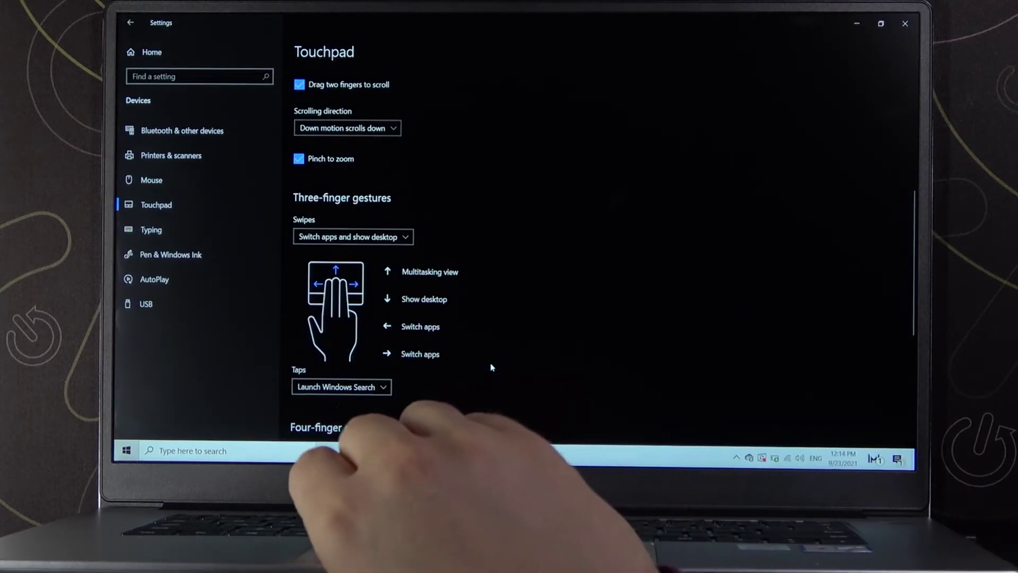
key("alt+Tab")
key("alt+Tab")
key("alt+Tab")
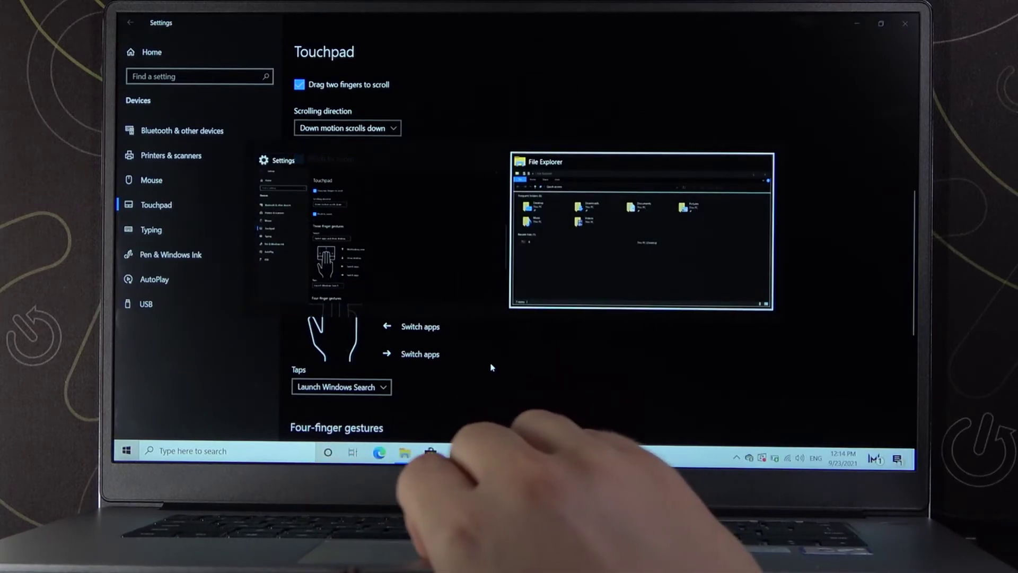
key("alt+Tab")
scroll(487, 366, "down", 2)
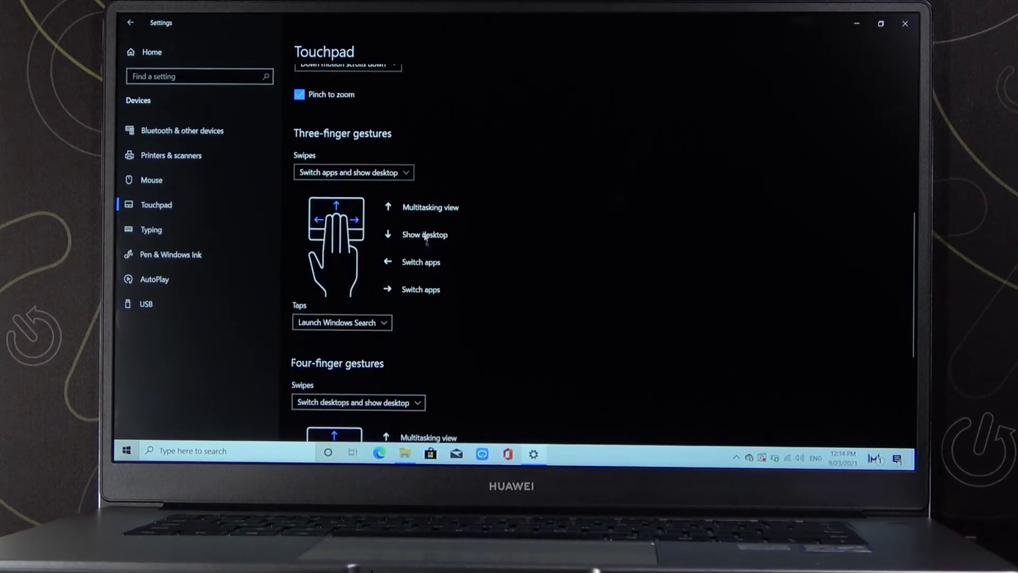
left_click(398, 172)
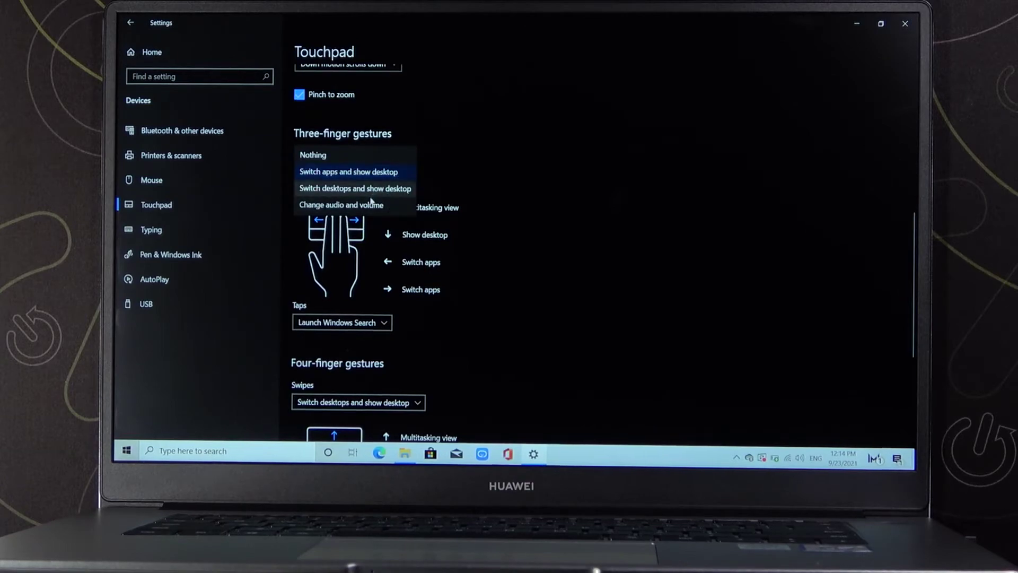
left_click(375, 157)
left_click(327, 174)
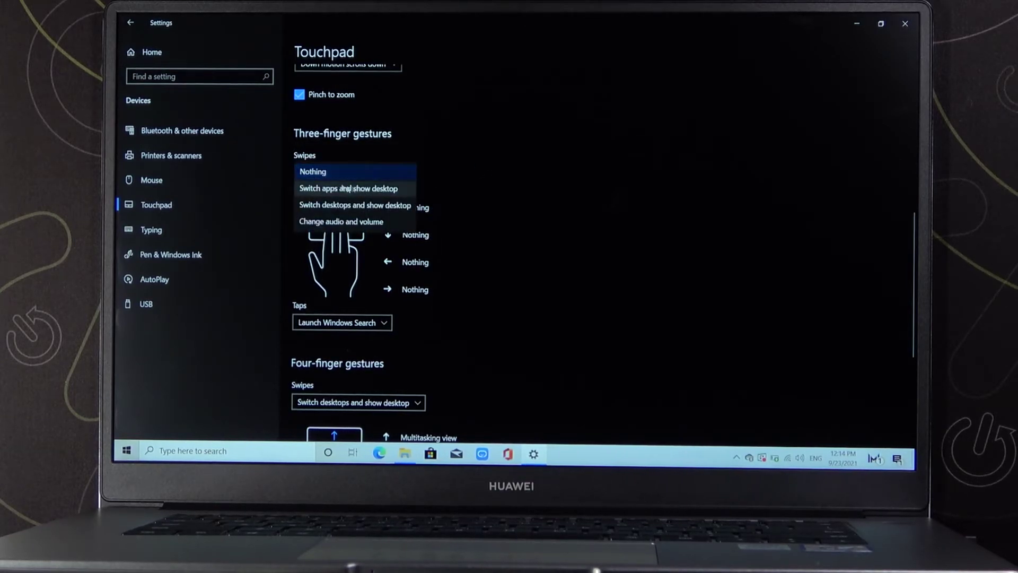
left_click(390, 191)
scroll(445, 252, "down", 1)
scroll(445, 253, "down", 1)
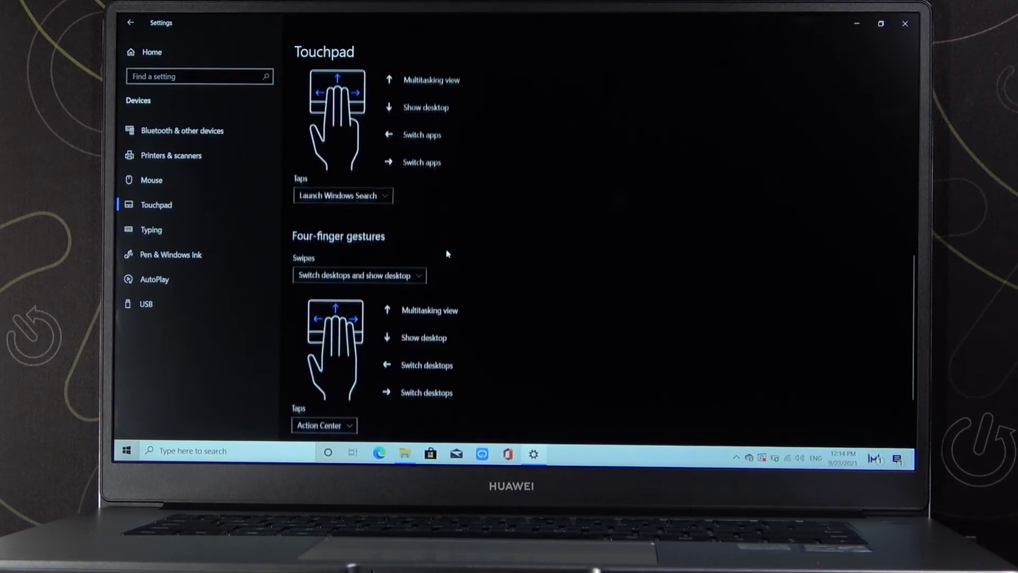
scroll(450, 255, "down", 1)
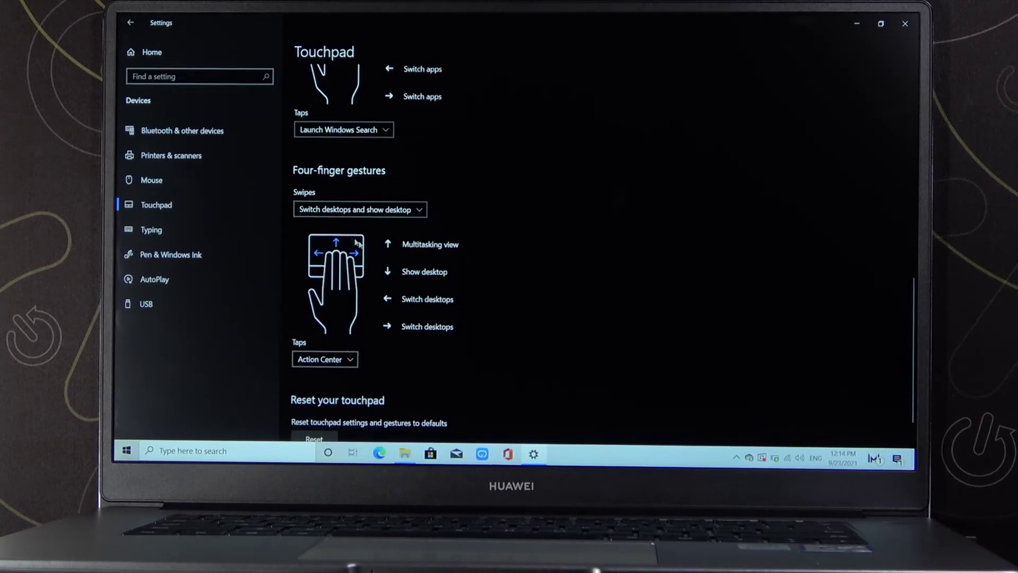
scroll(411, 241, "up", 1)
scroll(422, 263, "up", 2)
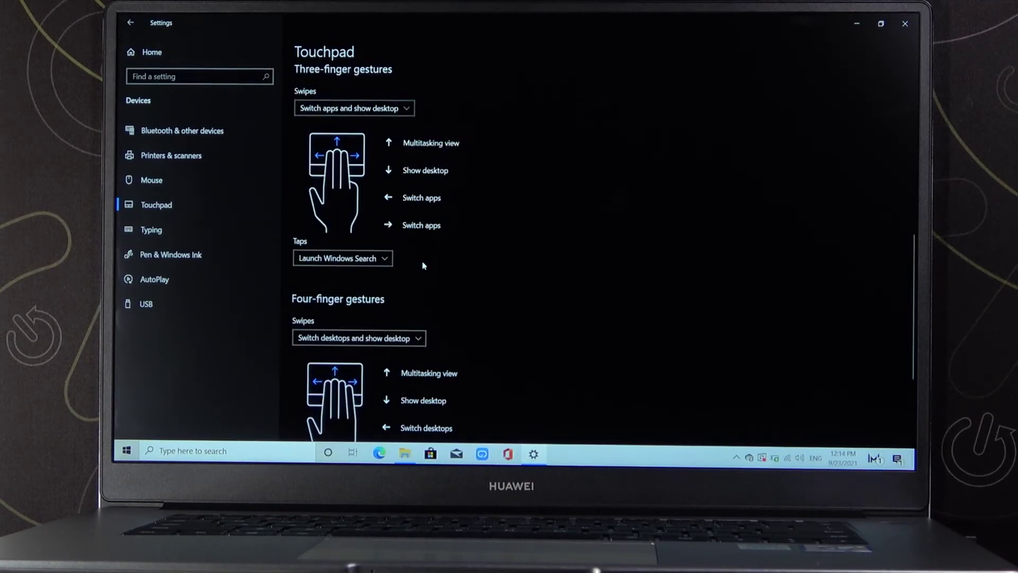
Step: Set four-finger swipes to 'Change audio and volume', then lower and raise the volume
left_click(392, 337)
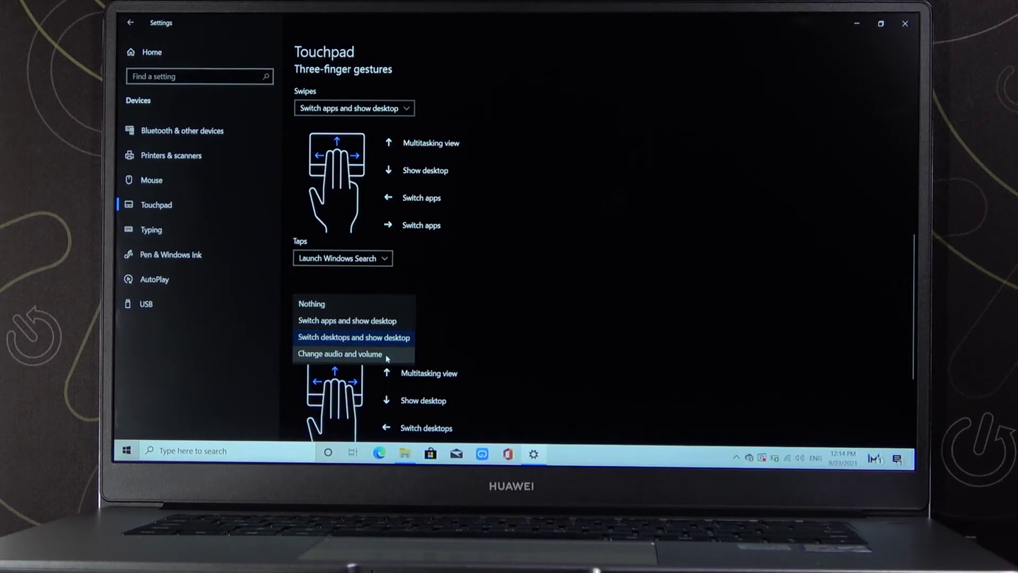
left_click(386, 354)
scroll(518, 358, "down", 2)
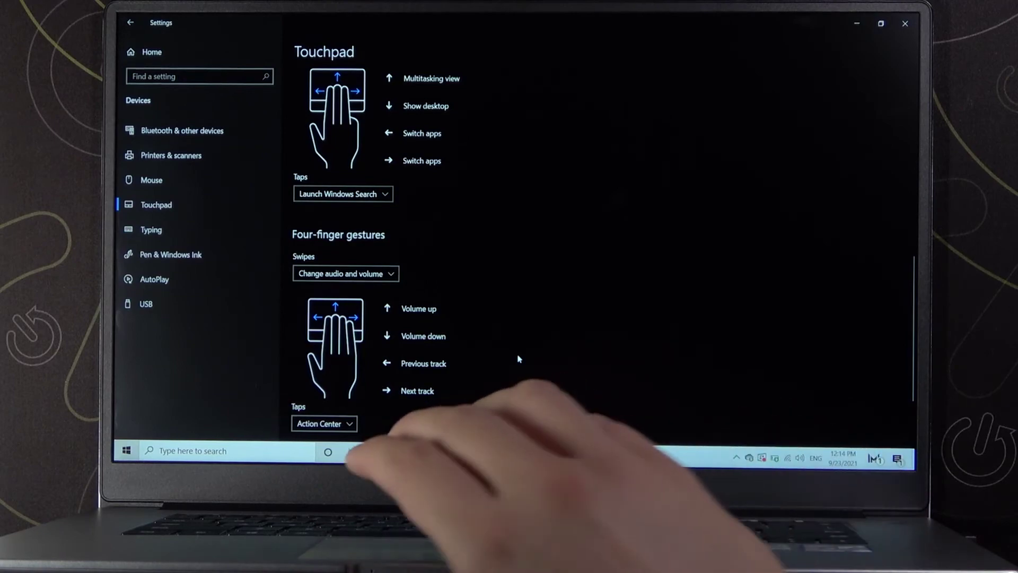
key("XF86AudioLowerVolume")
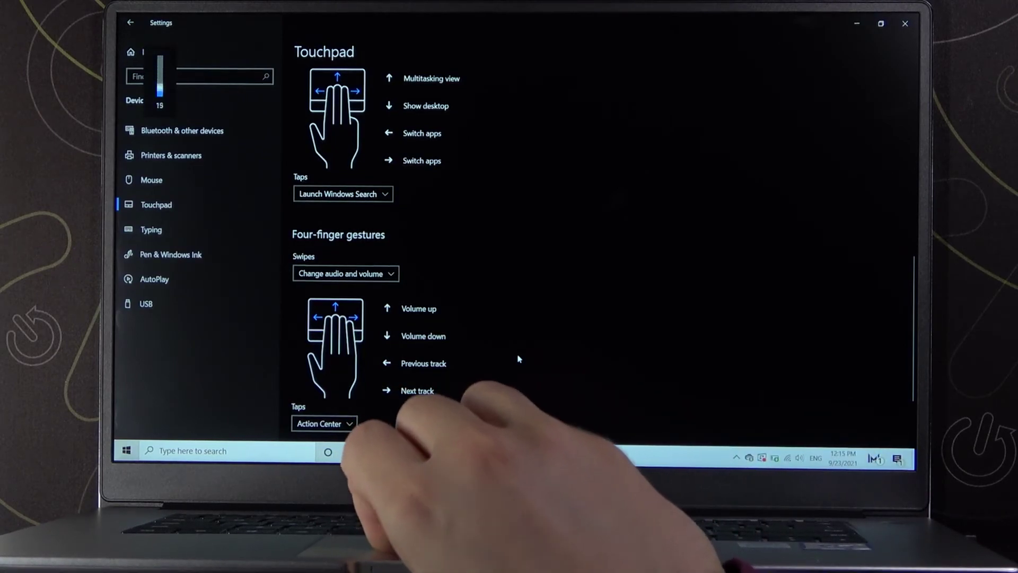
key("XF86AudioLowerVolume")
key("XF86AudioLowerVolume")
key("XF86AudioLowerVolume")
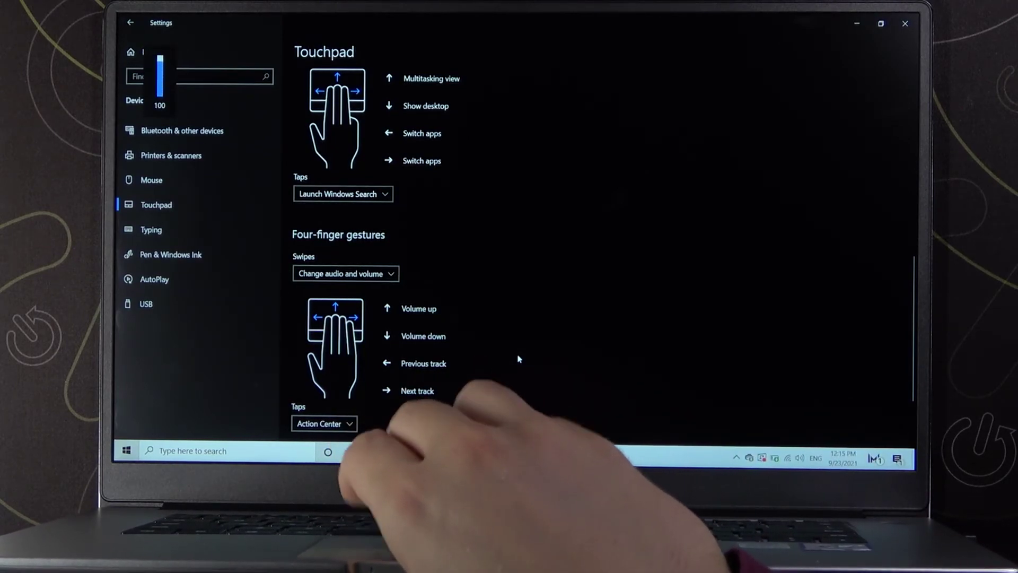
key("XF86AudioRaiseVolume")
key("XF86AudioRaiseVolume")
key("XF86AudioRaiseVolume")
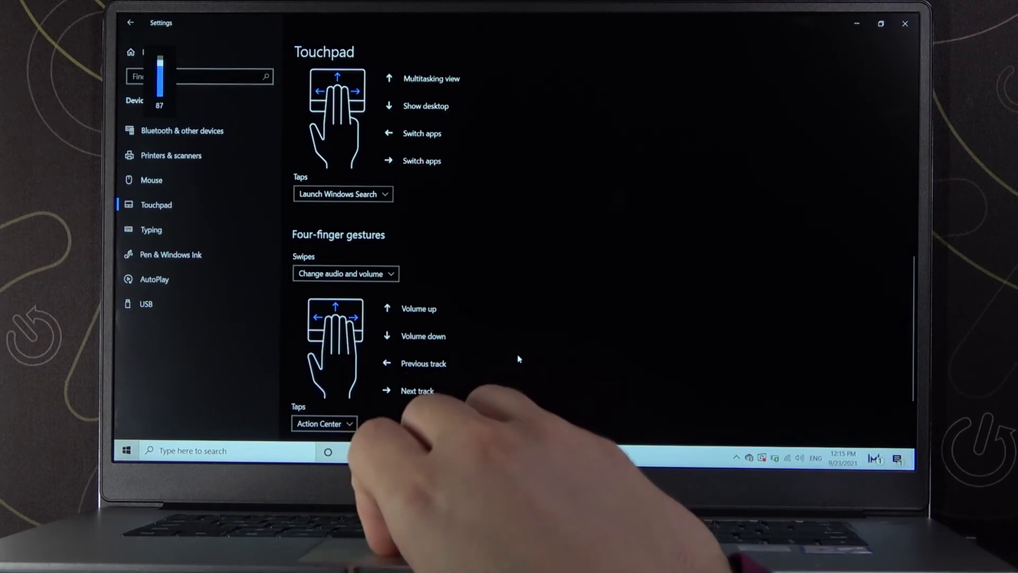
scroll(518, 359, "down", 3)
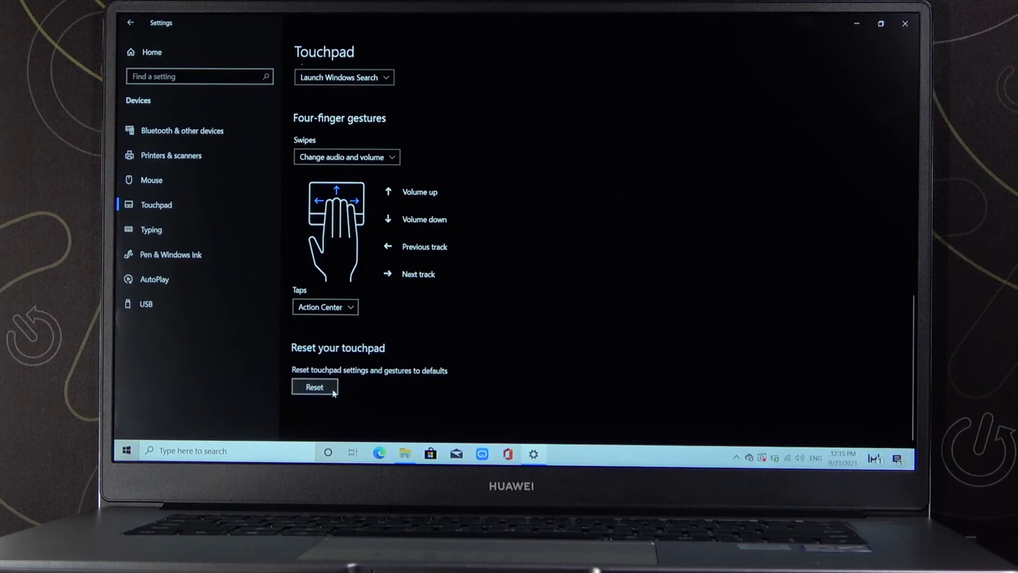
scroll(585, 317, "up", 5)
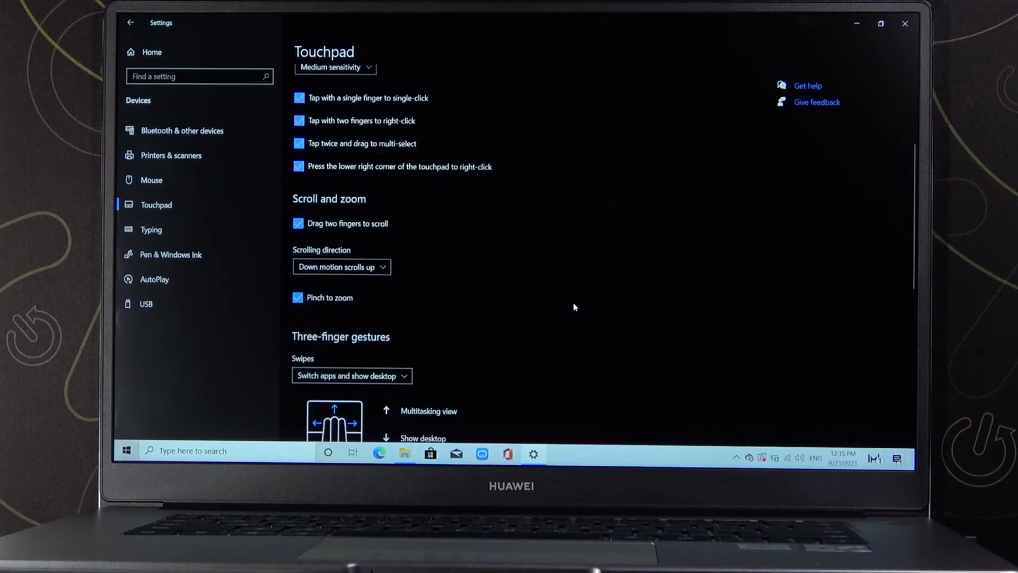
scroll(572, 304, "up", 3)
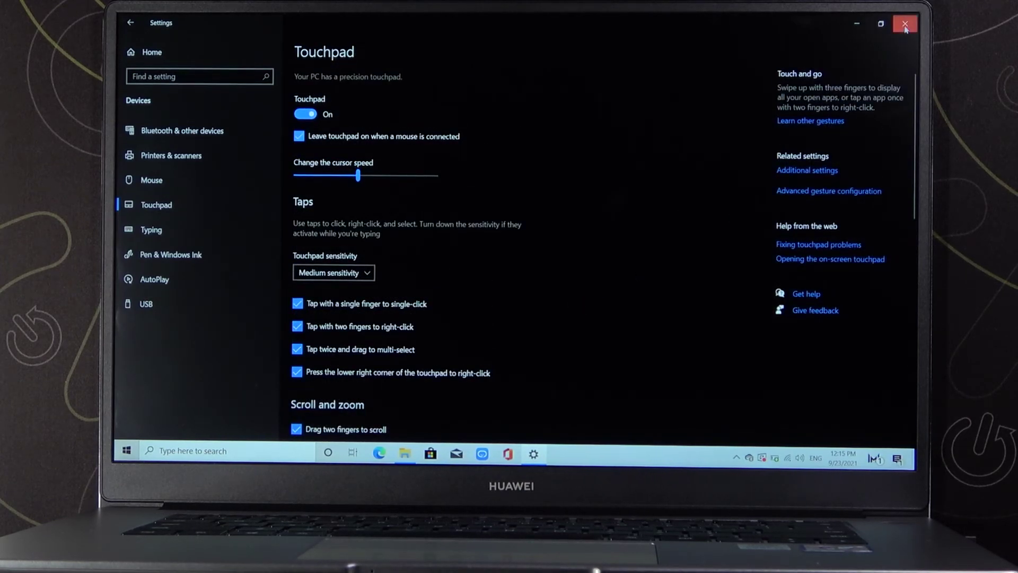